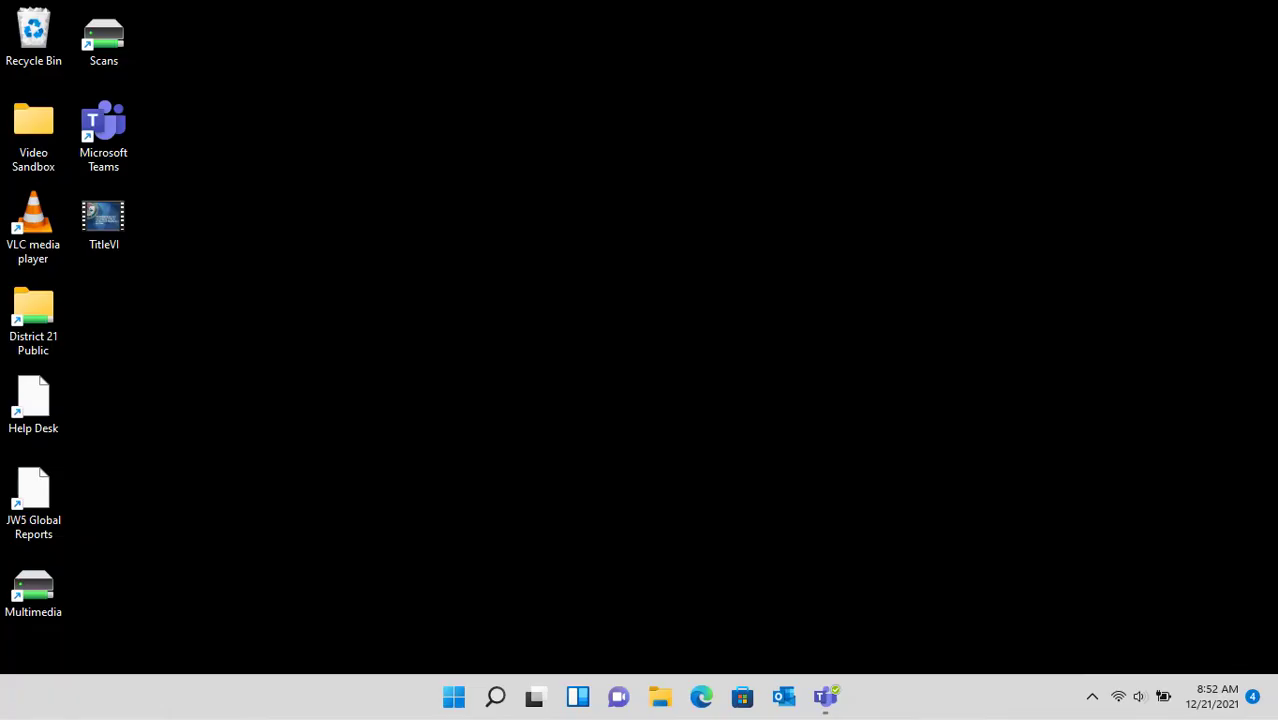
# Launch VLC media player from its desktop icon.
pyautogui.doubleClick(43, 220)
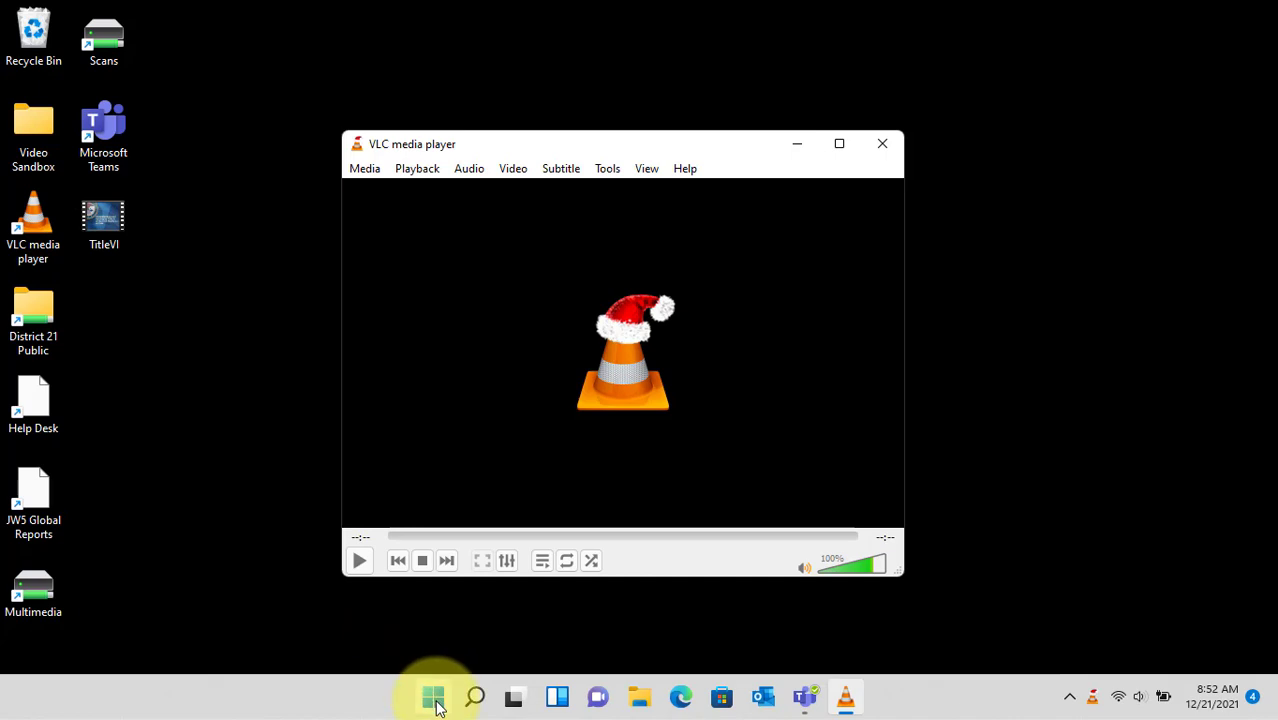
pyautogui.click(433, 698)
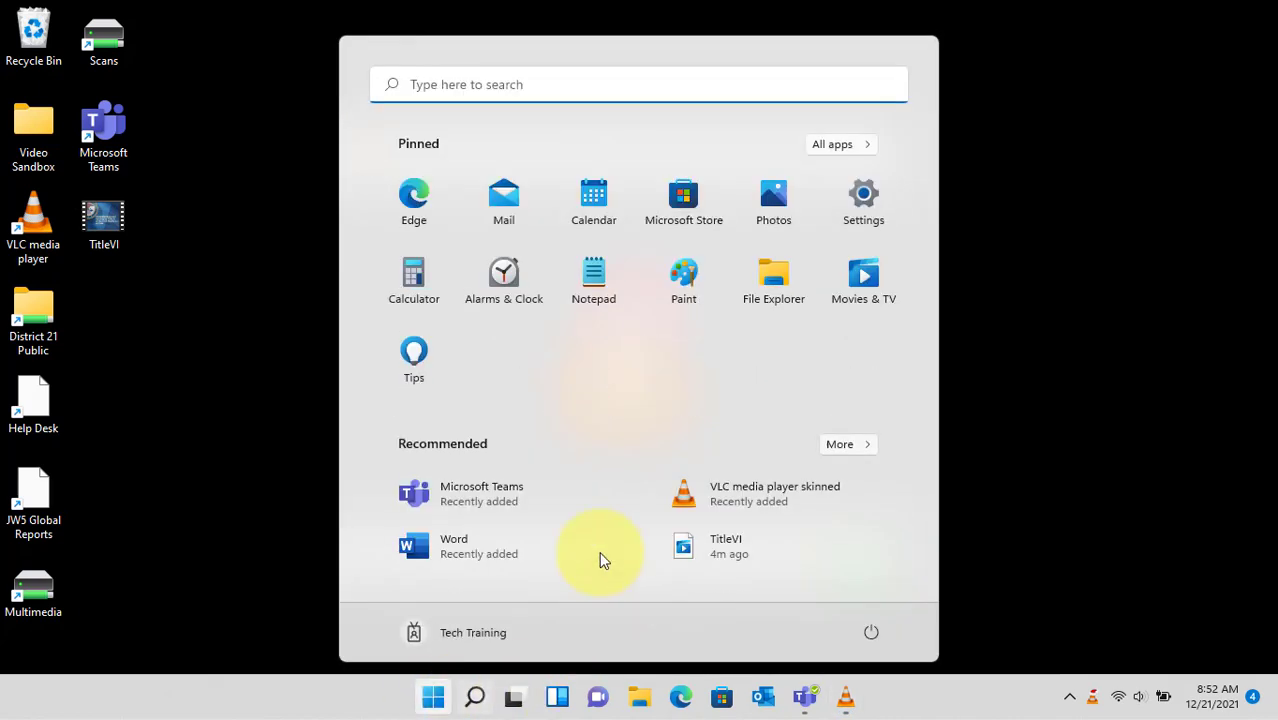
pyautogui.click(1013, 485)
# Turn on View > Advanced Controls to add record, snapshot and frame-step buttons.
pyautogui.click(705, 148)
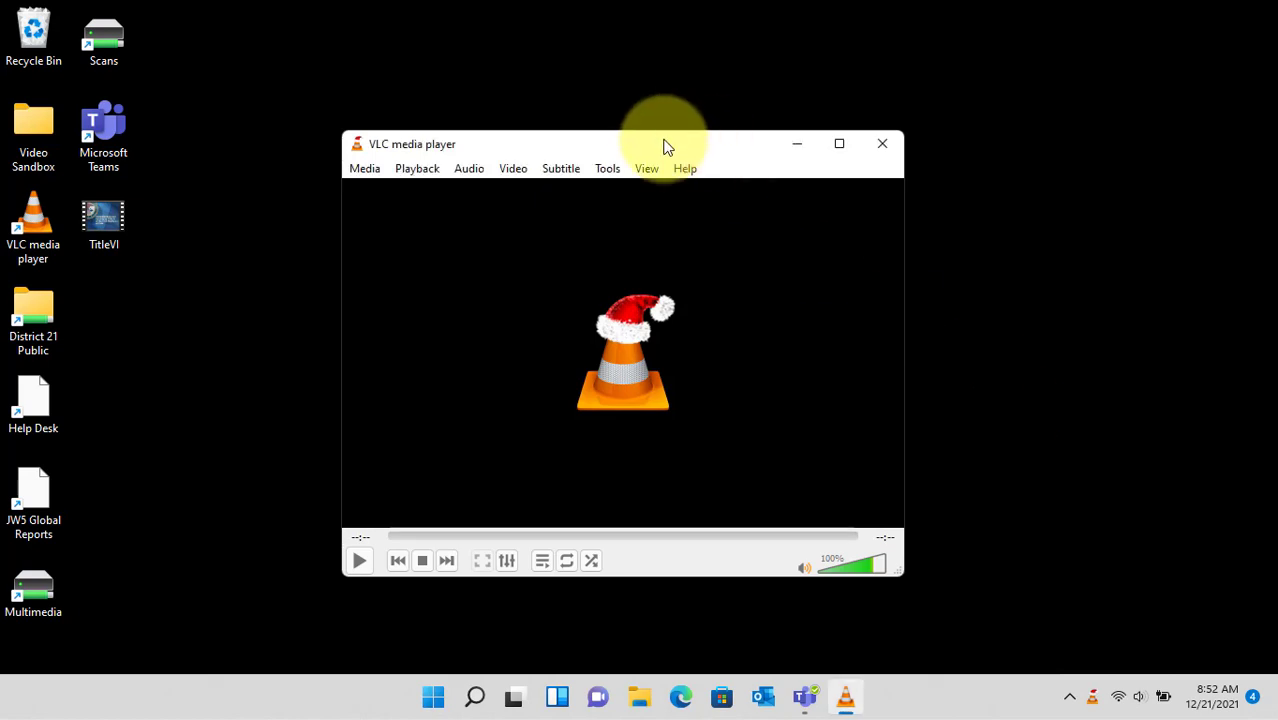
pyautogui.click(648, 168)
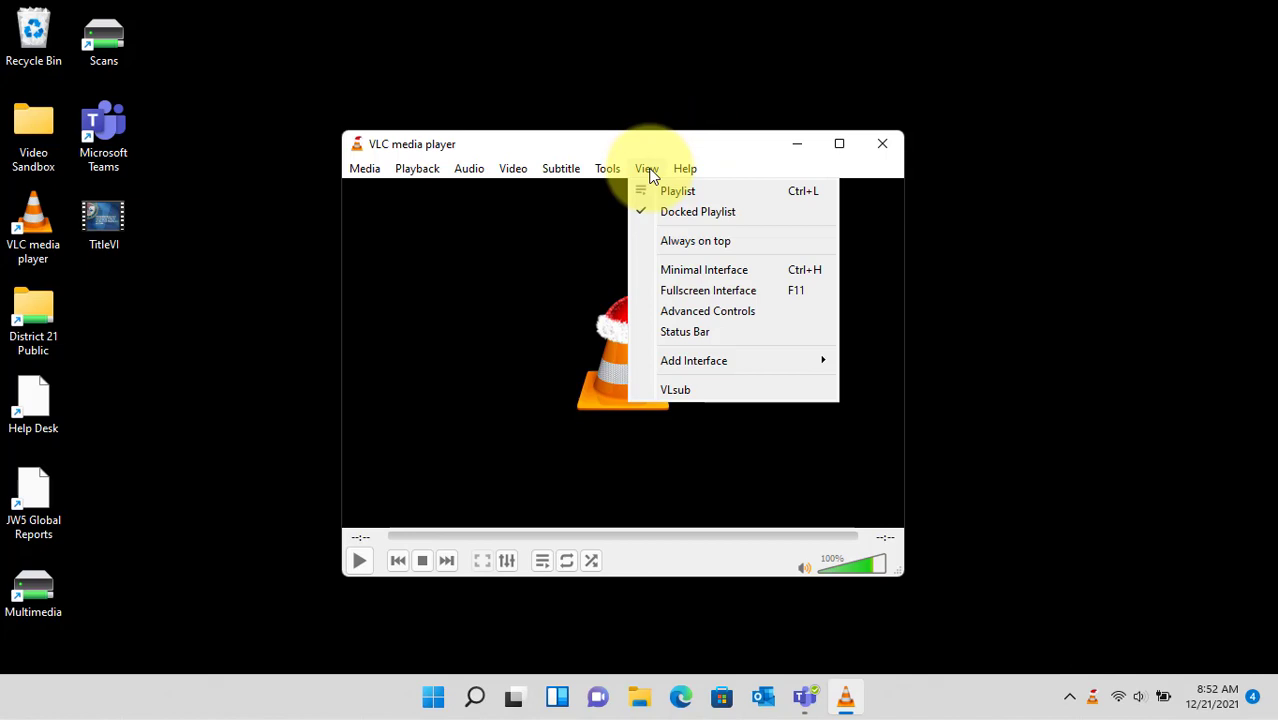
pyautogui.click(688, 318)
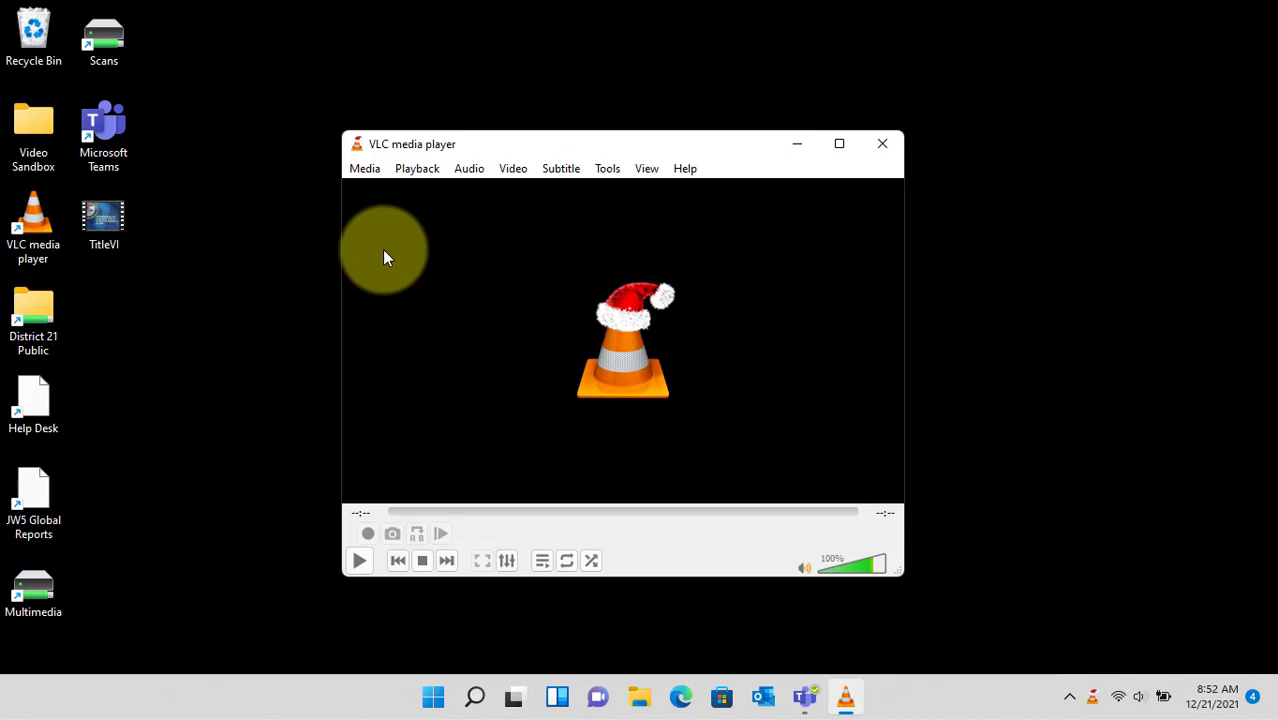
# Open TitleVI.mp4 from the Desktop through Media > Open File so it starts playing.
pyautogui.click(365, 172)
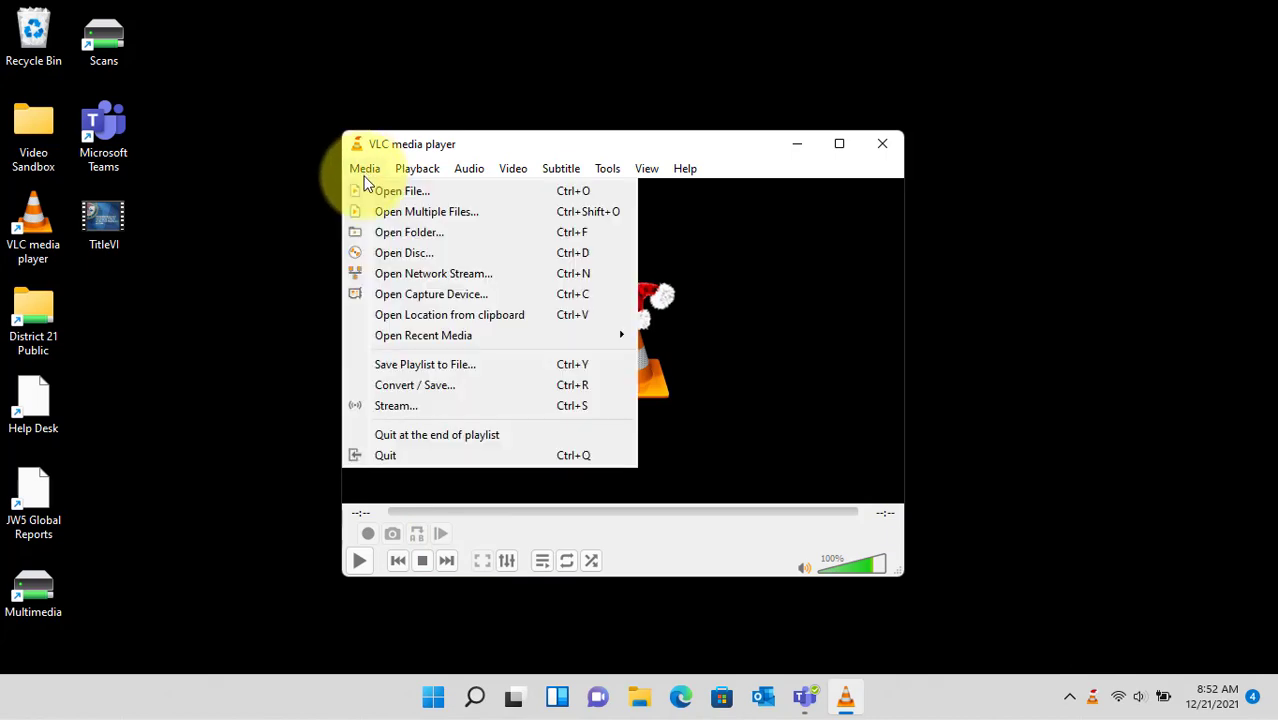
pyautogui.click(369, 192)
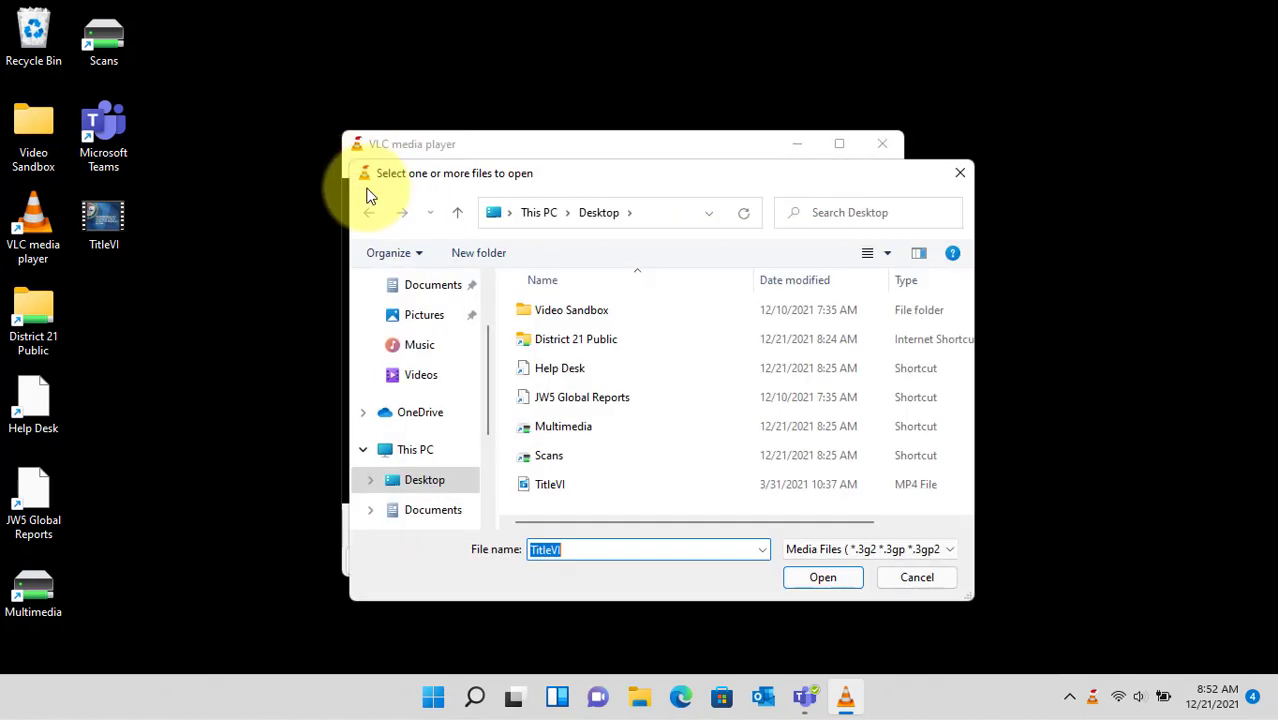
pyautogui.doubleClick(523, 484)
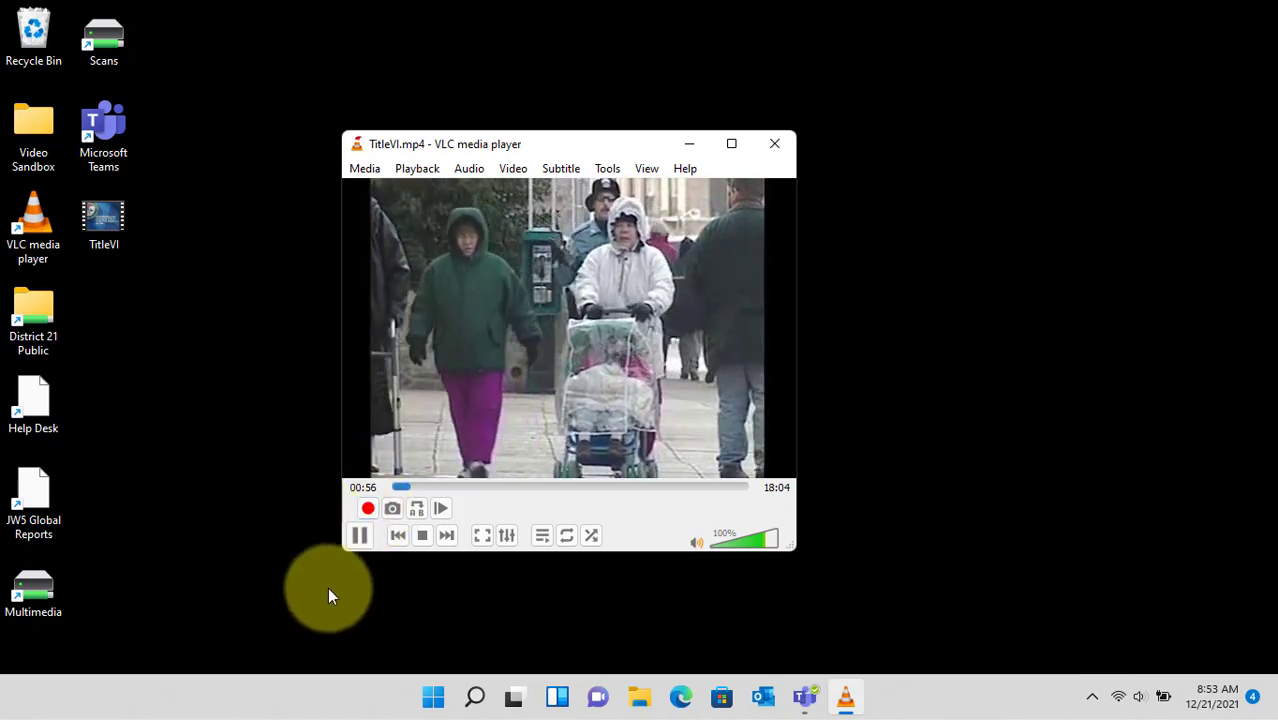
# Pause TitleVI.mp4 at 00:58 after recording a short stretch.
pyautogui.click(357, 537)
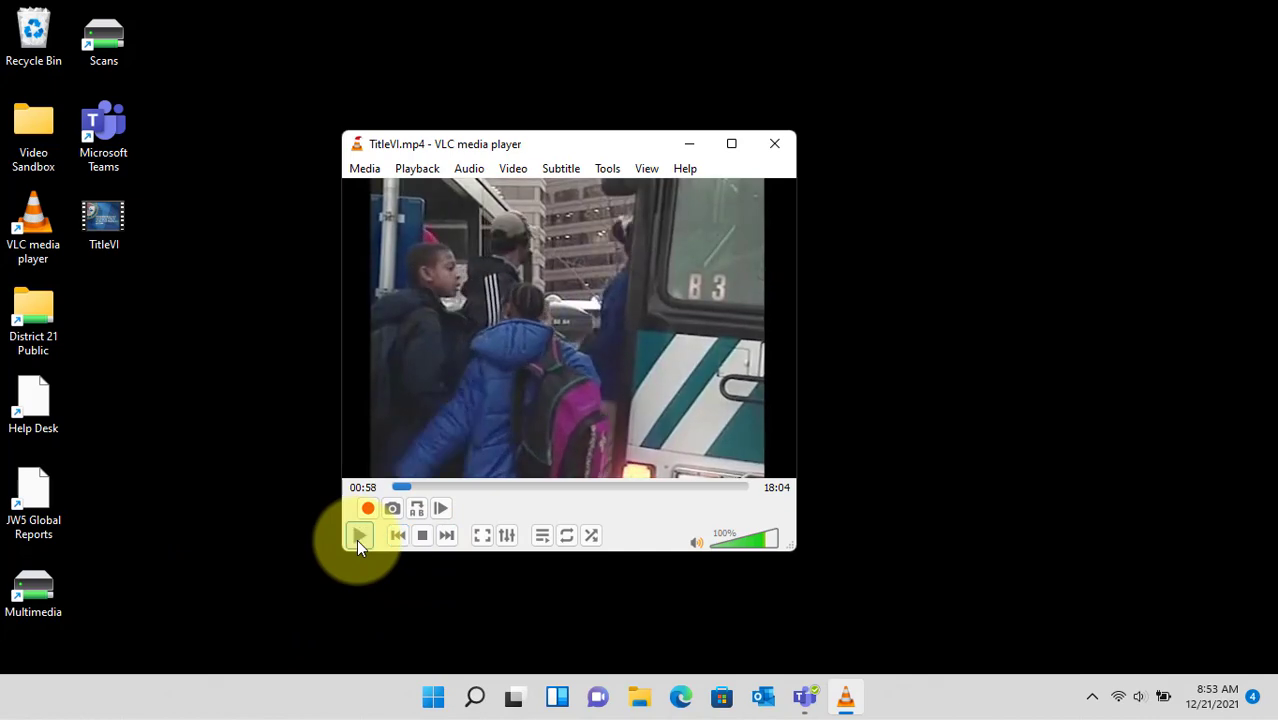
# Minimize VLC and open the Videos folder in File Explorer.
pyautogui.click(692, 143)
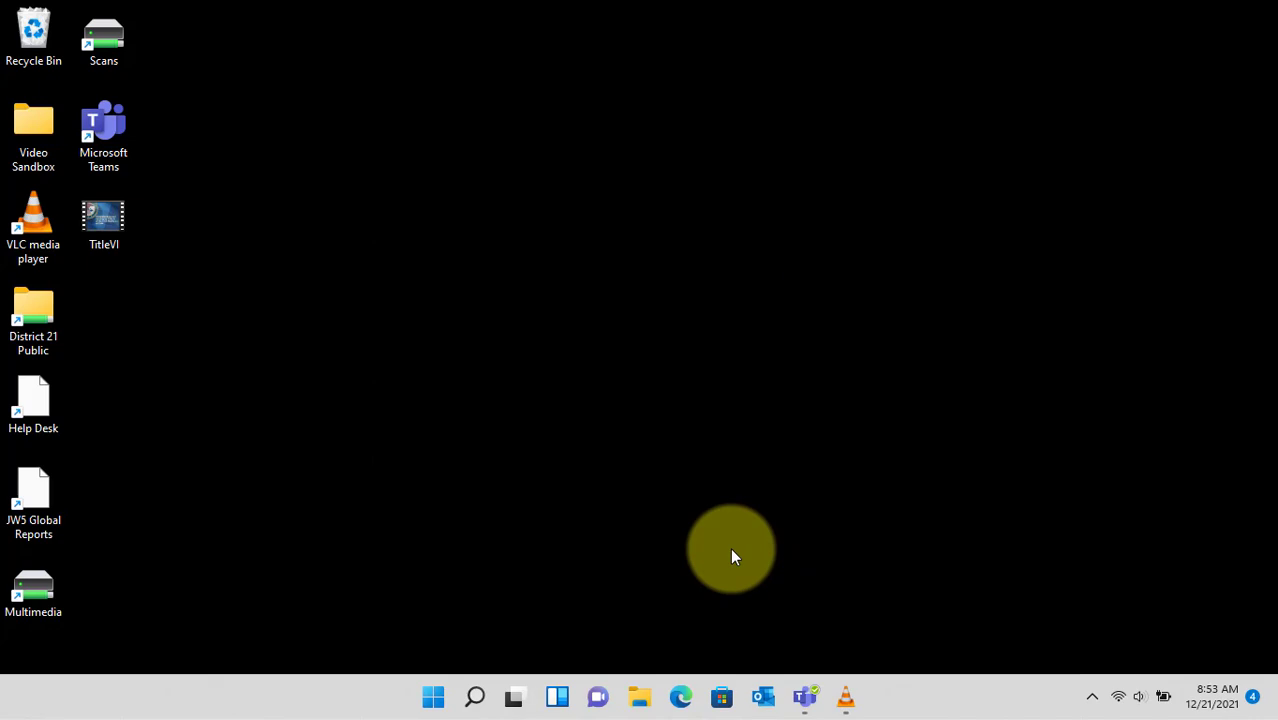
pyautogui.click(645, 700)
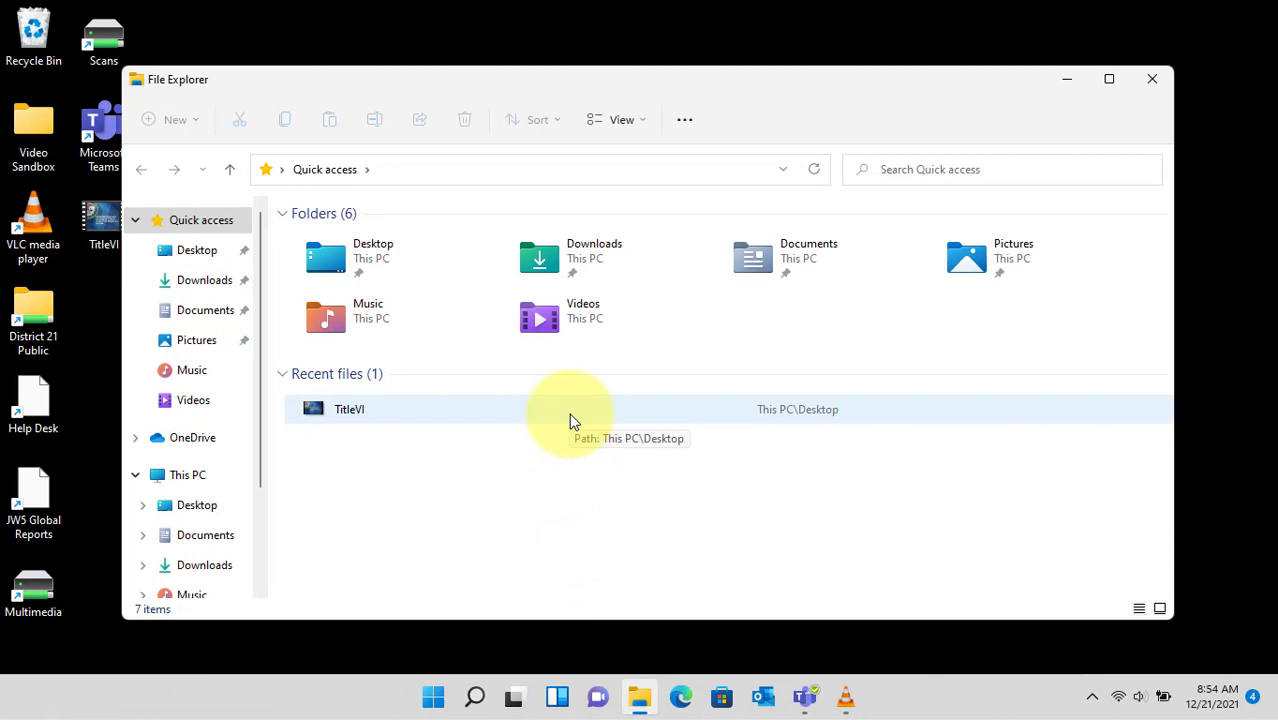
pyautogui.doubleClick(545, 322)
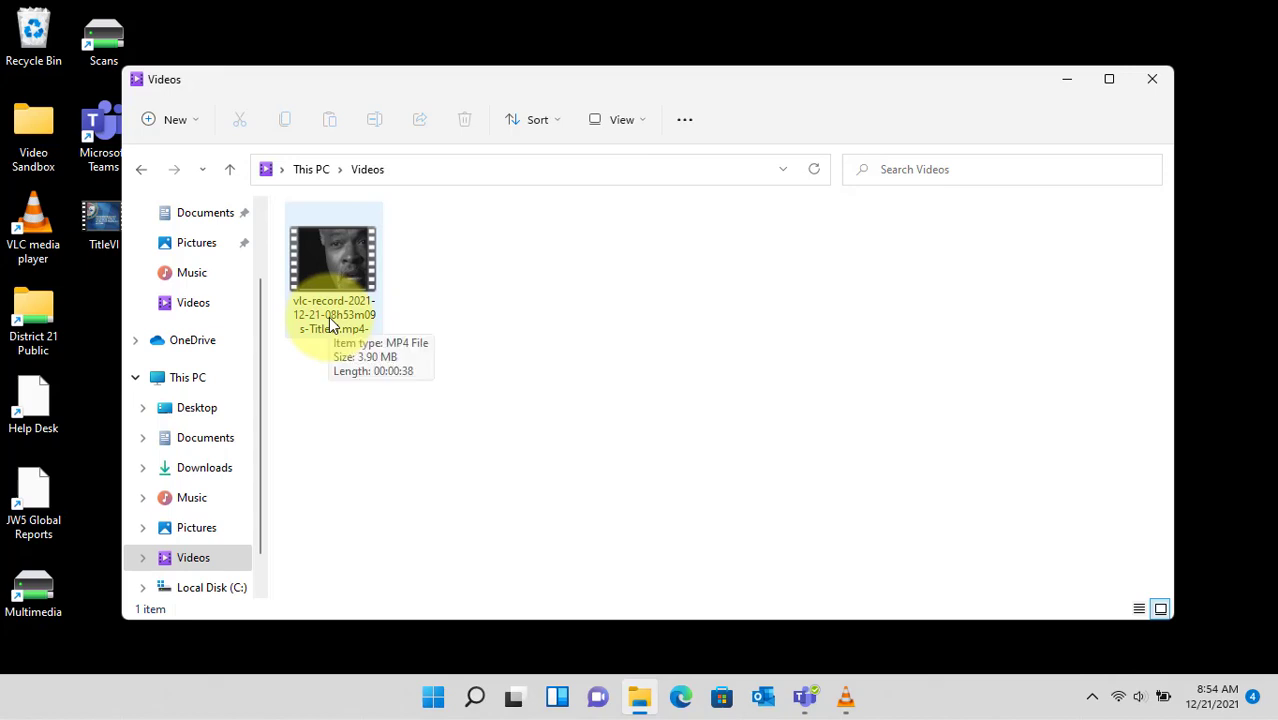
pyautogui.click(320, 278)
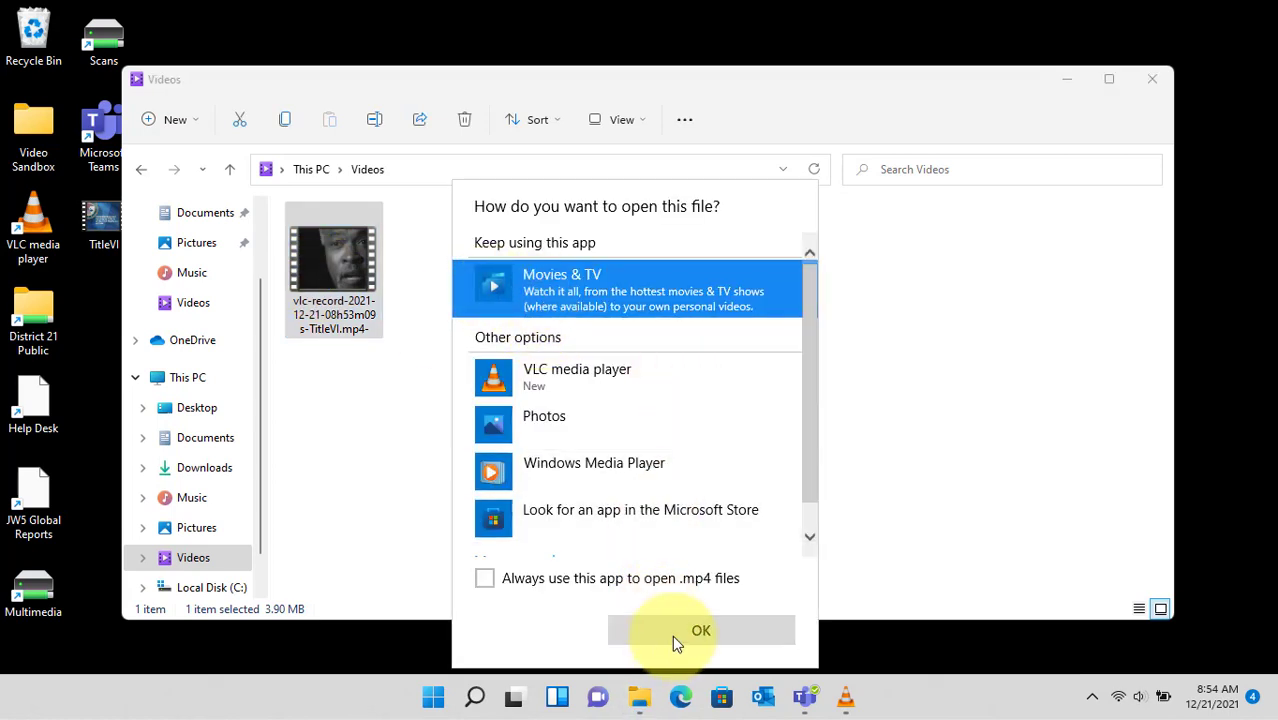
pyautogui.click(672, 635)
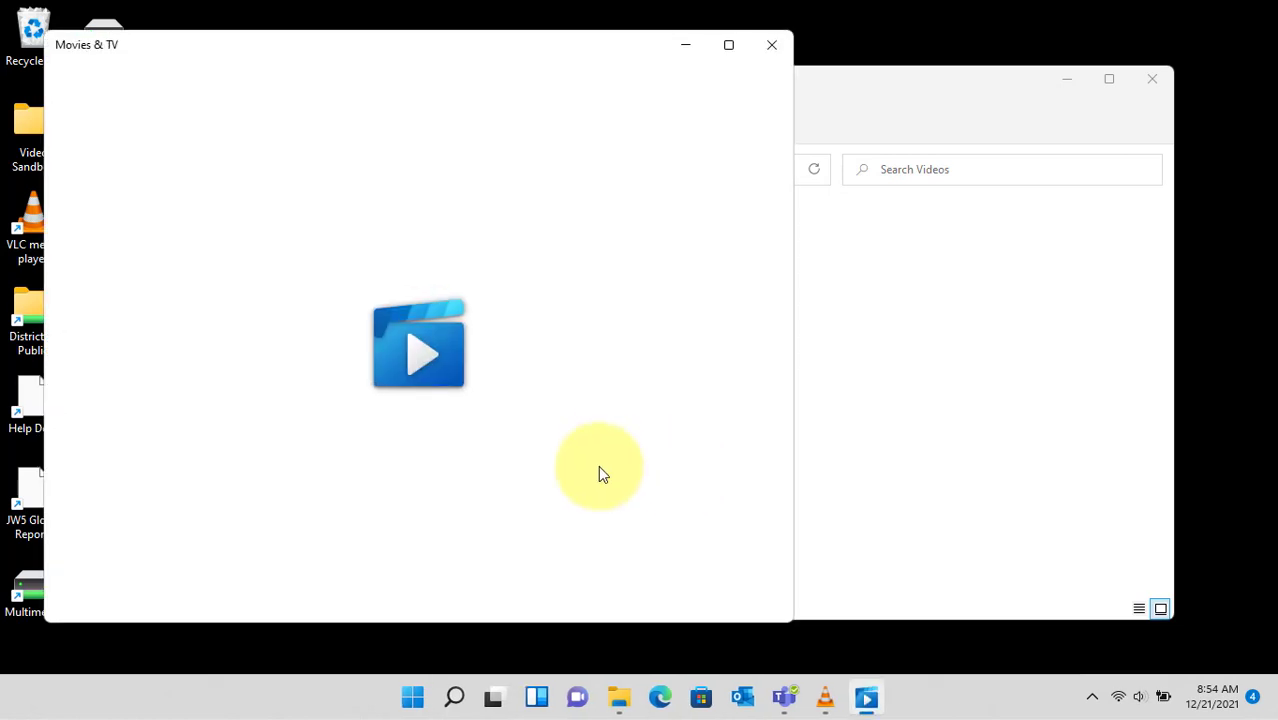